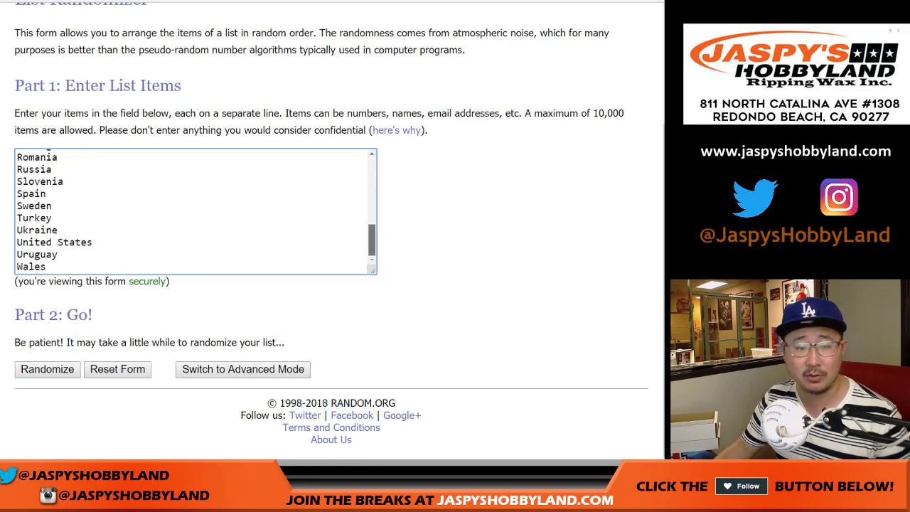
Roll two virtual dice in the Dice Roller
scroll(192, 211, up, 7)
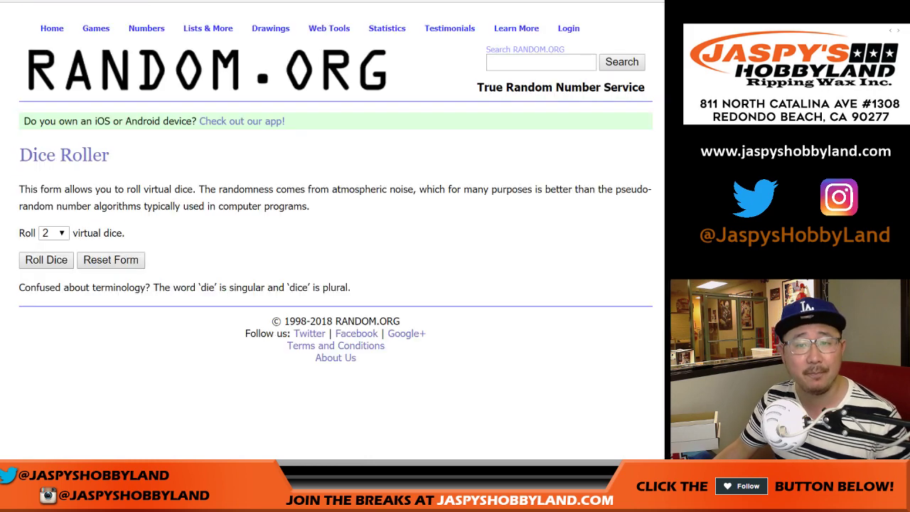
click(46, 260)
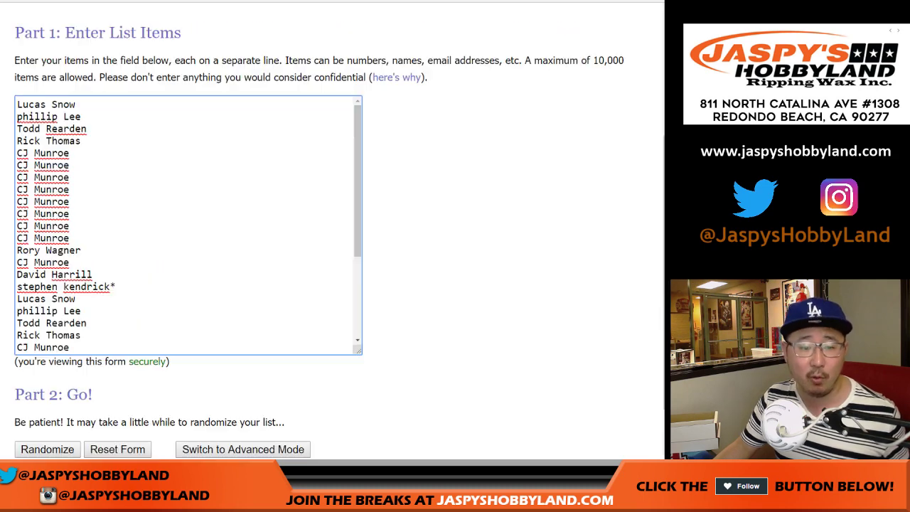
Randomize the list of participant names four times in the List Randomizer
scroll(187, 249, down, 2)
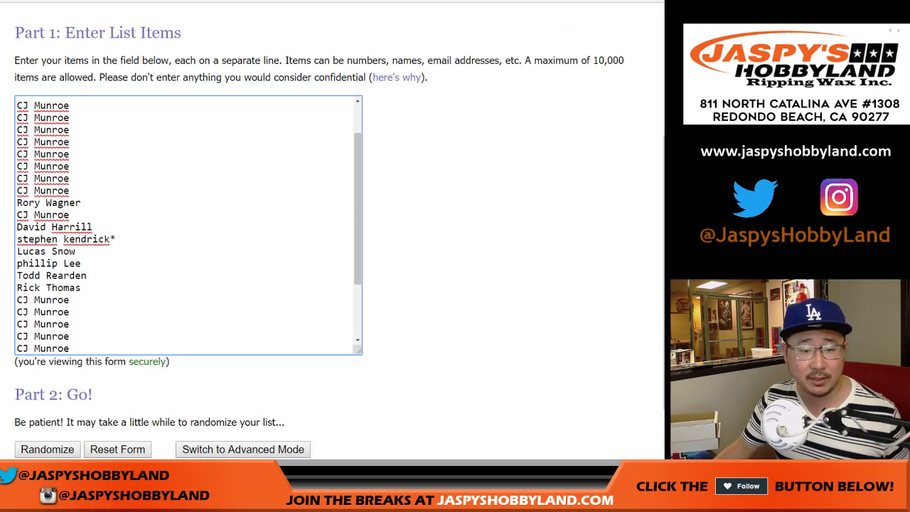
scroll(331, 228, down, 2)
click(43, 369)
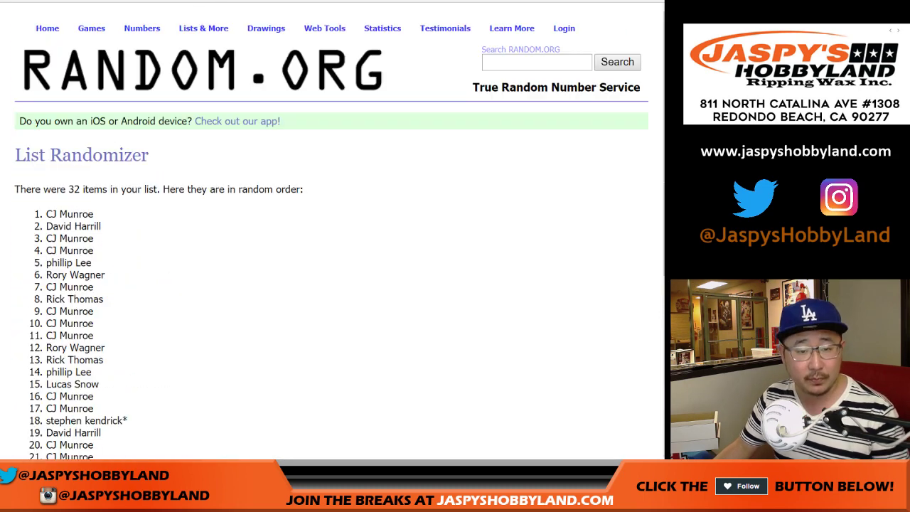
scroll(43, 370, down, 5)
click(35, 369)
scroll(331, 213, down, 4)
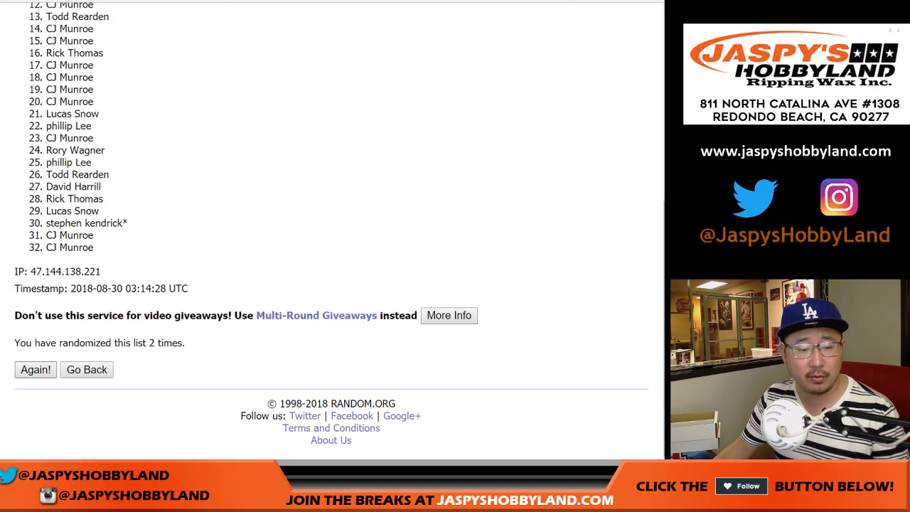
click(36, 369)
scroll(331, 214, down, 4)
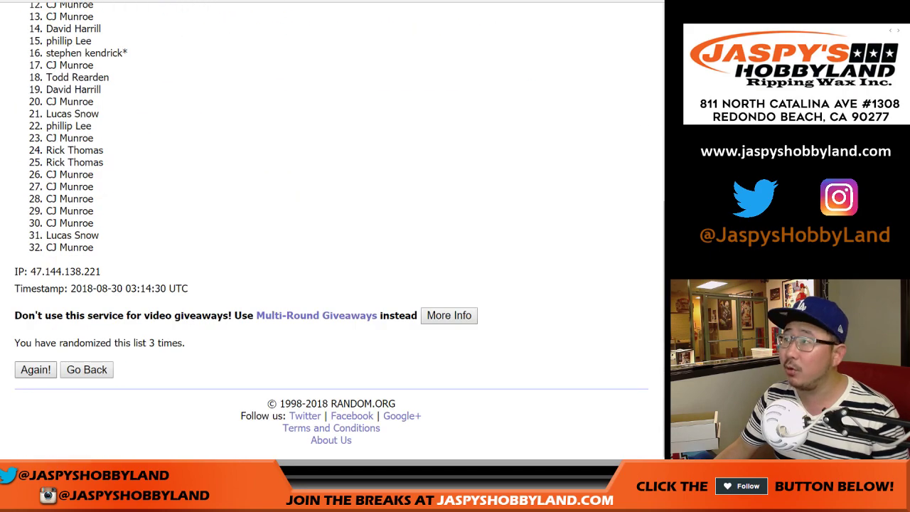
click(35, 369)
scroll(331, 213, down, 4)
Copy all 32 randomized participant names into column A of the break's Google Sheets spreadsheet, starting at A1
scroll(332, 213, up, 4)
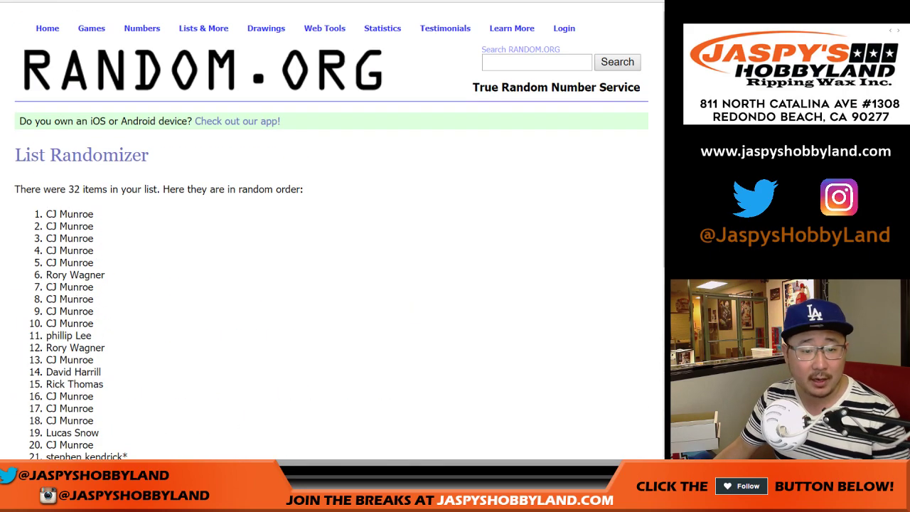
drag(46, 214, 109, 247)
key(ctrl+c)
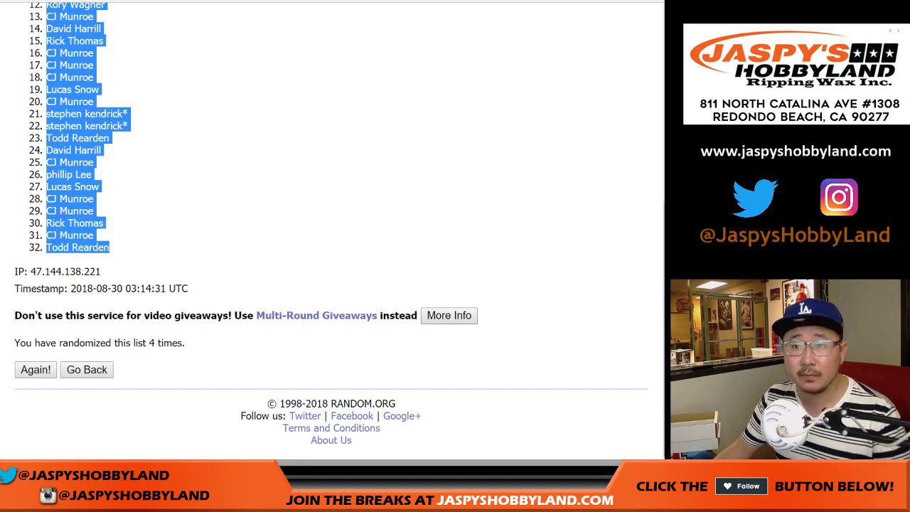
key(ctrl+Tab)
click(80, 87)
right_click(81, 88)
click(109, 124)
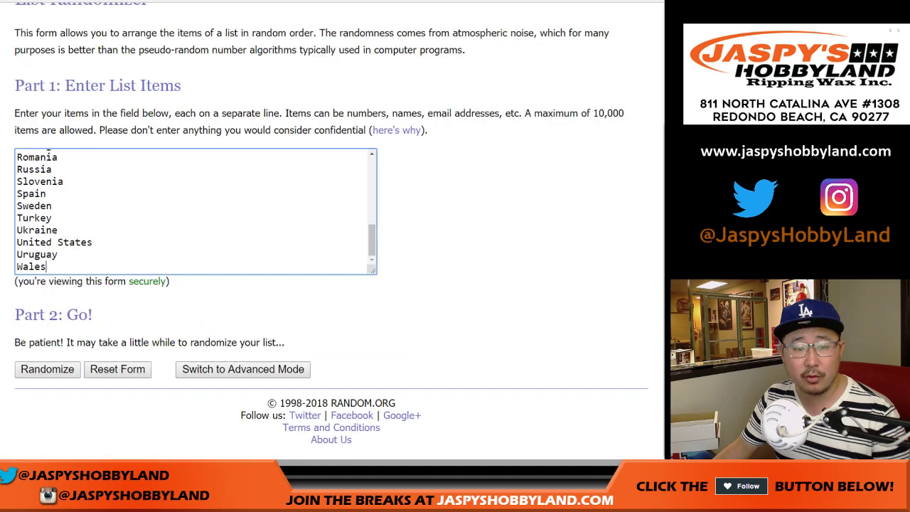
Randomize the list of countries four times in the List Randomizer
click(47, 370)
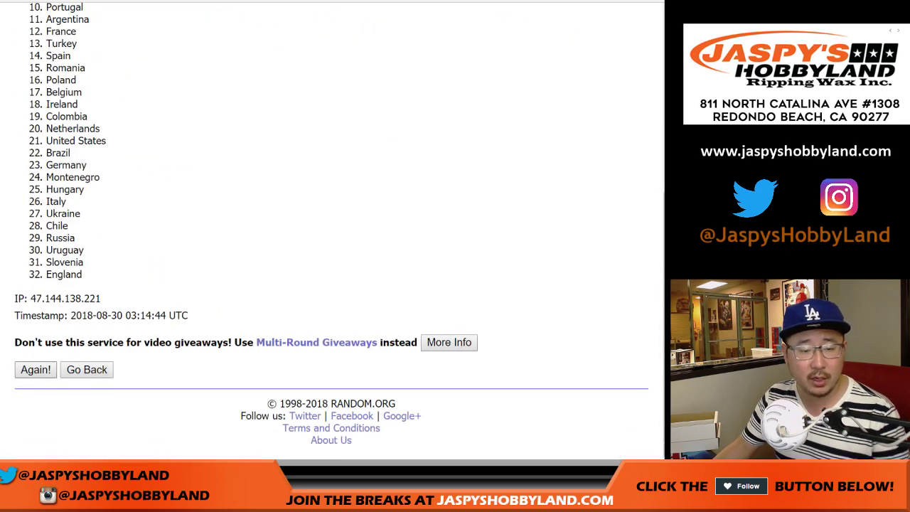
click(35, 370)
click(35, 369)
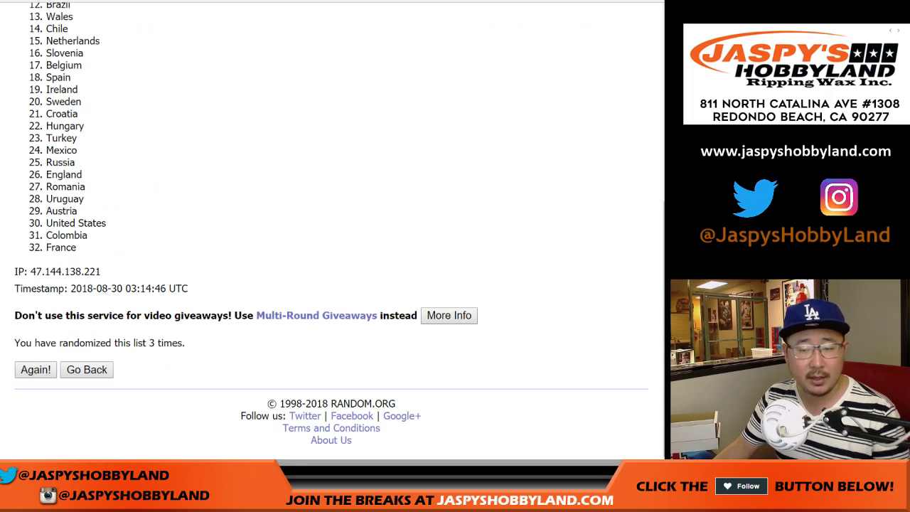
click(35, 370)
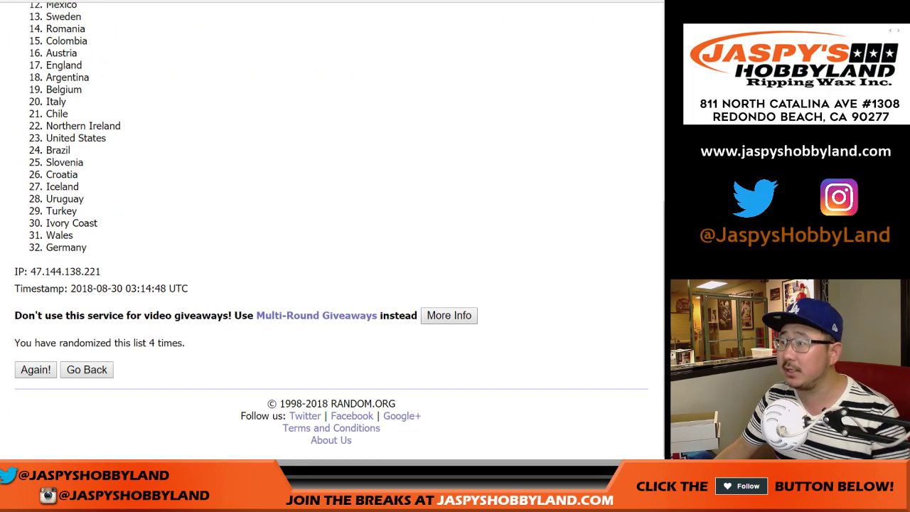
Copy all 32 randomized countries into column B of the Google Sheets spreadsheet, starting at B1 beside the names
scroll(331, 231, up, 5)
drag(45, 213, 87, 248)
key(ctrl+c)
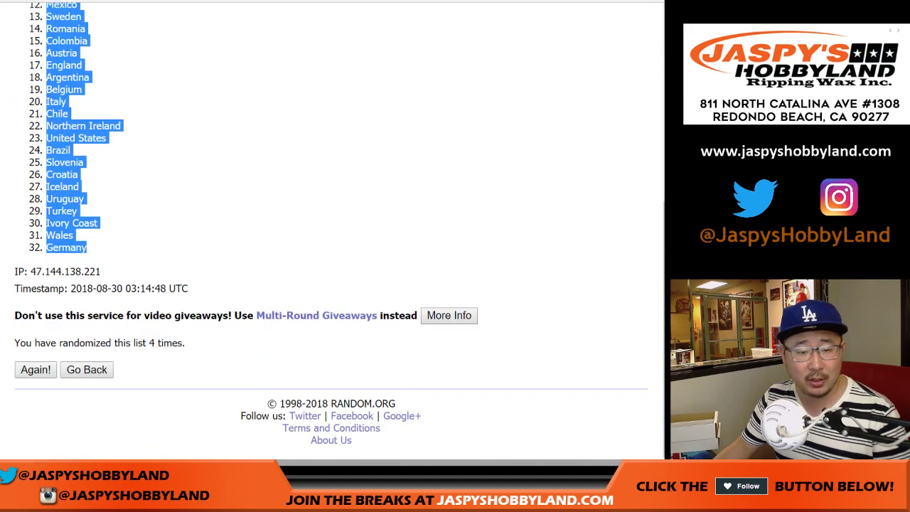
key(ctrl+Tab)
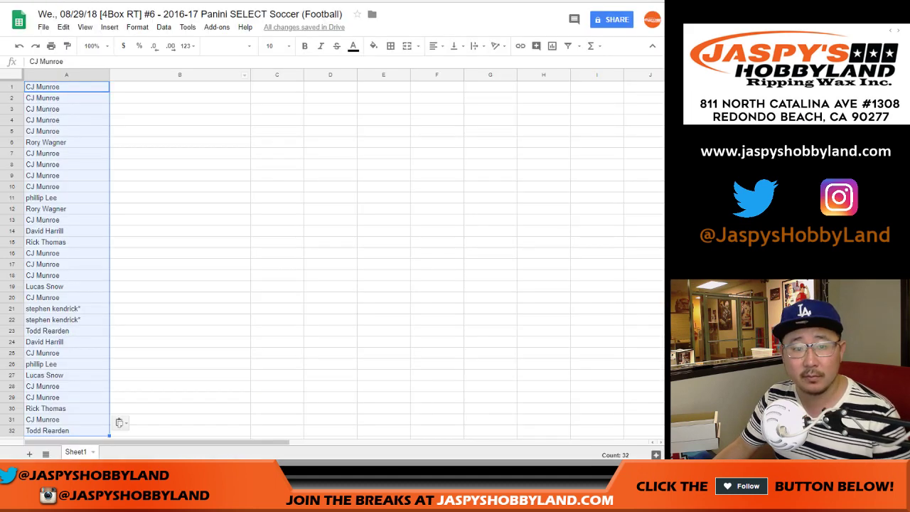
right_click(152, 92)
click(177, 129)
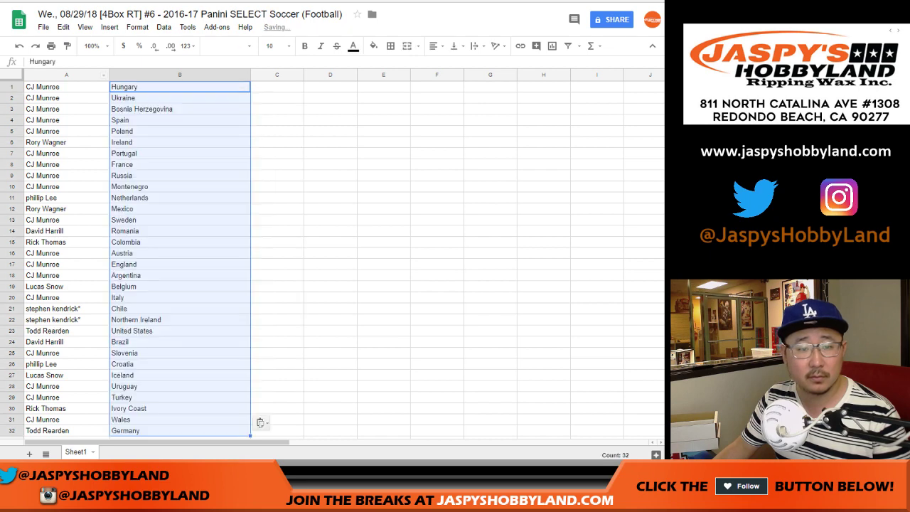
Set the whole sheet to a Helvetica font at size 13 and fit the column widths to their contents
key(ctrl+a)
click(227, 46)
click(241, 86)
click(274, 46)
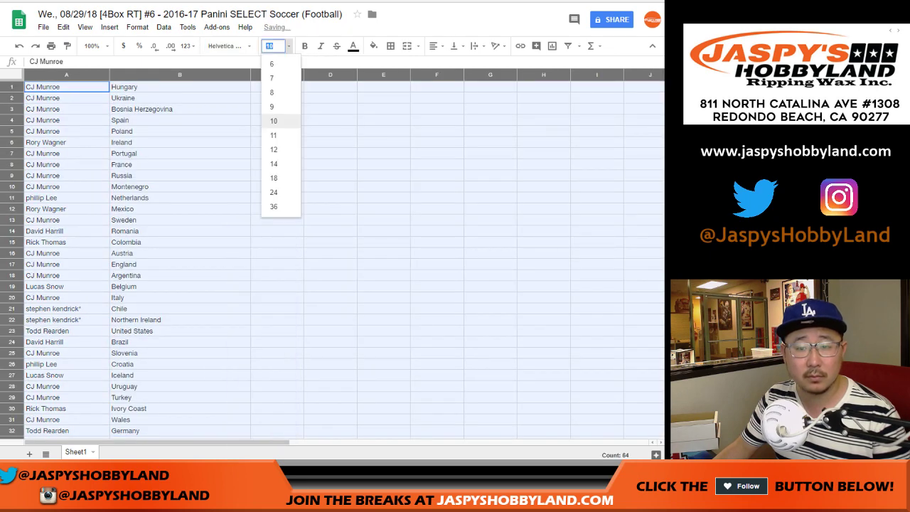
click(274, 149)
click(274, 46)
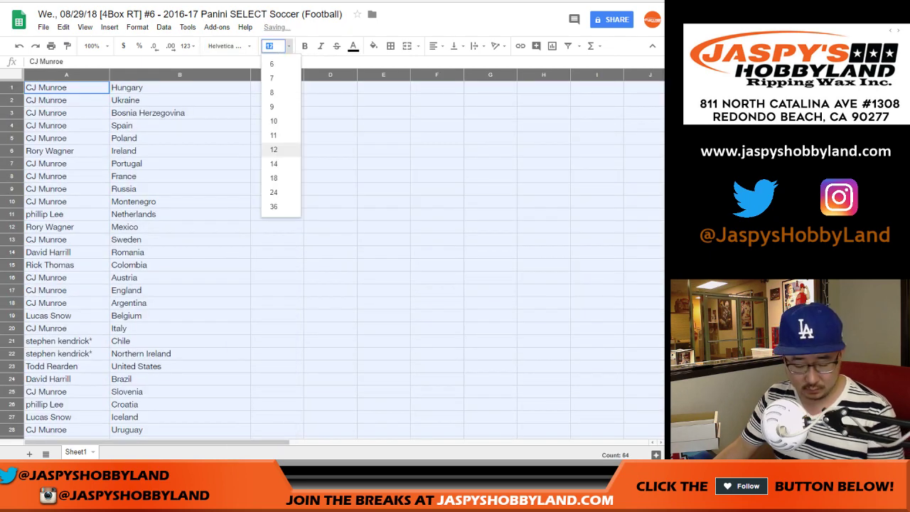
text(13)
key(Return)
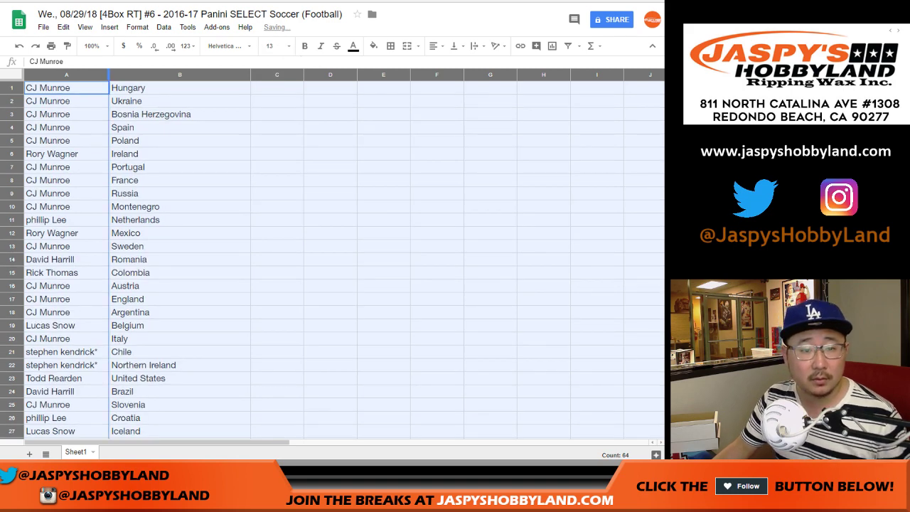
double_click(108, 75)
Review the name and country pairings in rows 1 to 13, highlighting consecutive rows of the same participant together
click(11, 88)
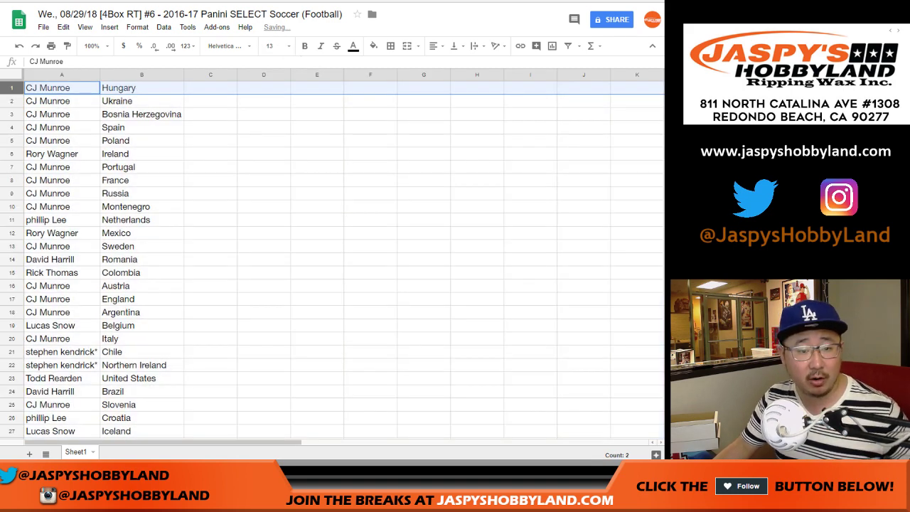
drag(11, 89, 11, 141)
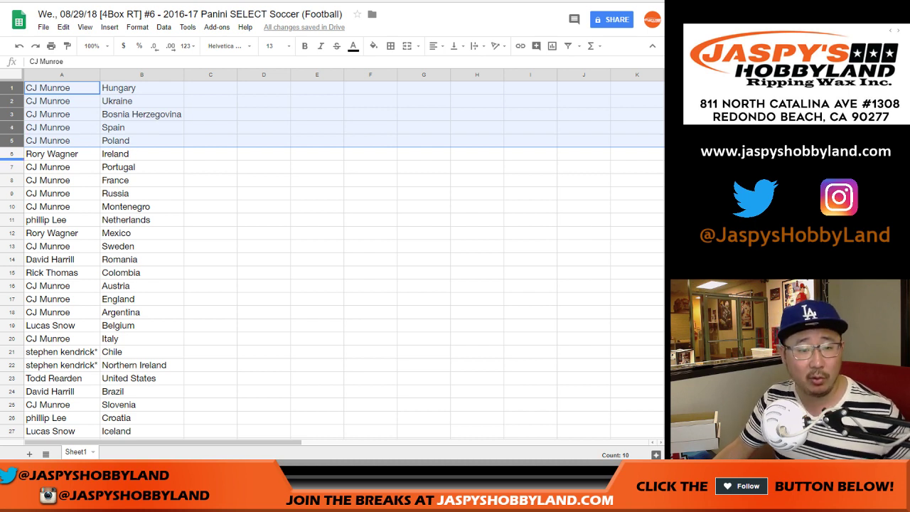
click(11, 154)
click(12, 166)
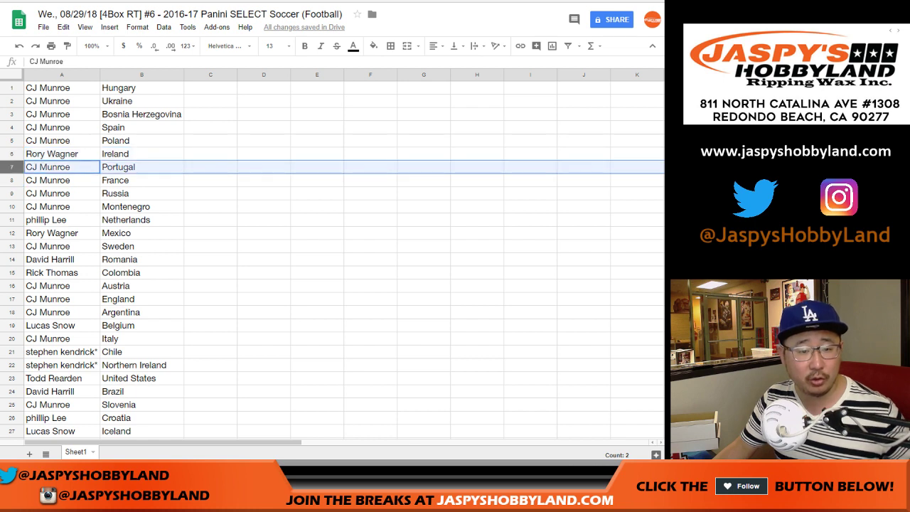
drag(12, 167, 11, 202)
scroll(331, 256, down, 2)
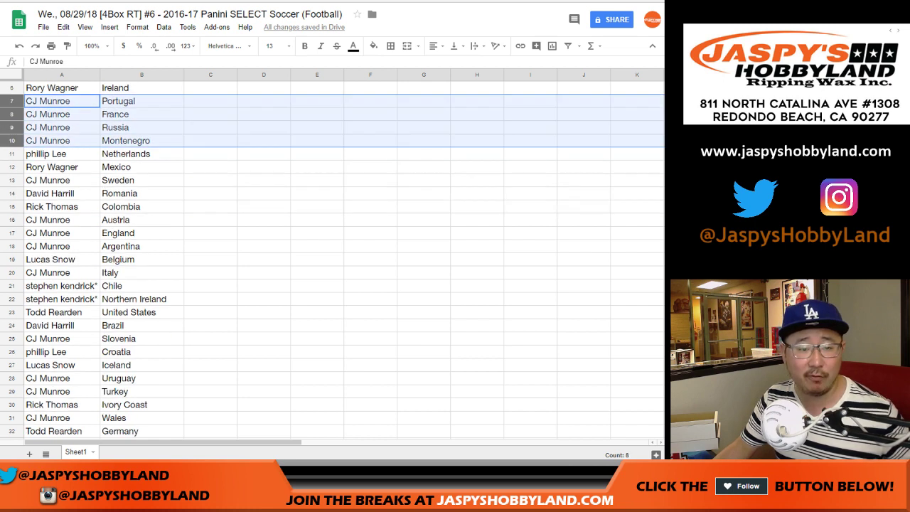
click(11, 154)
click(11, 167)
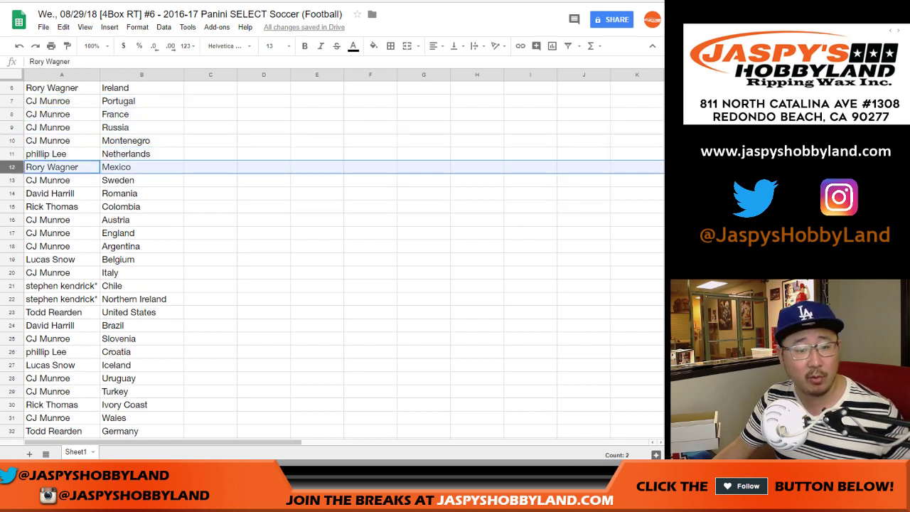
click(11, 179)
Review the name and country pairings in rows 14 to 23, highlighting each participant's rows in turn
scroll(332, 256, down, 2)
click(11, 127)
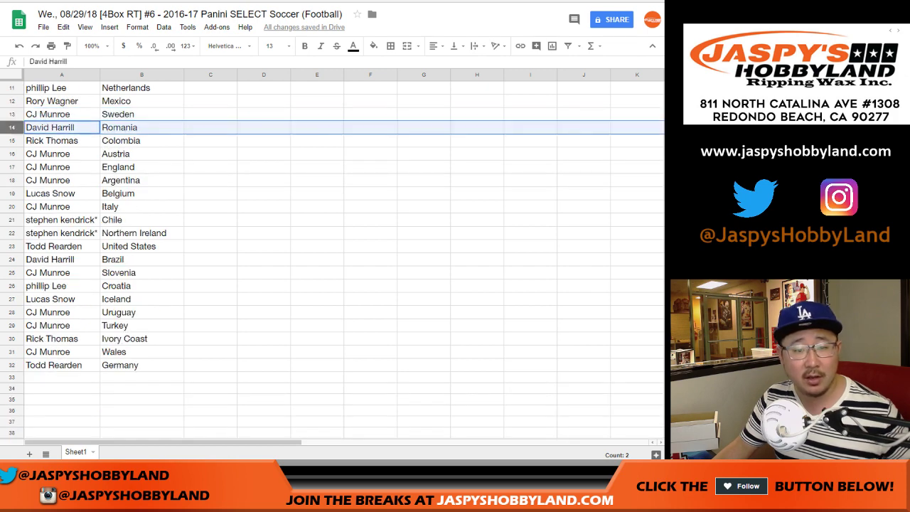
click(11, 141)
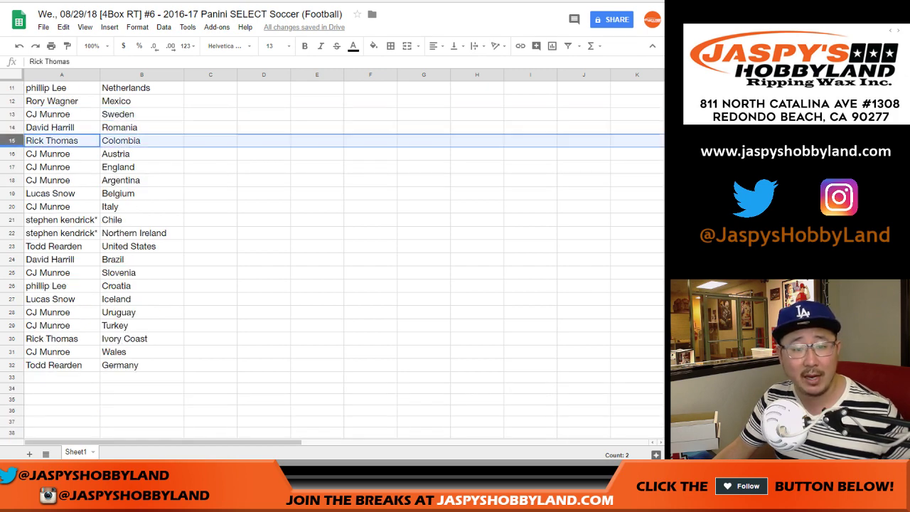
click(11, 154)
drag(11, 153, 11, 175)
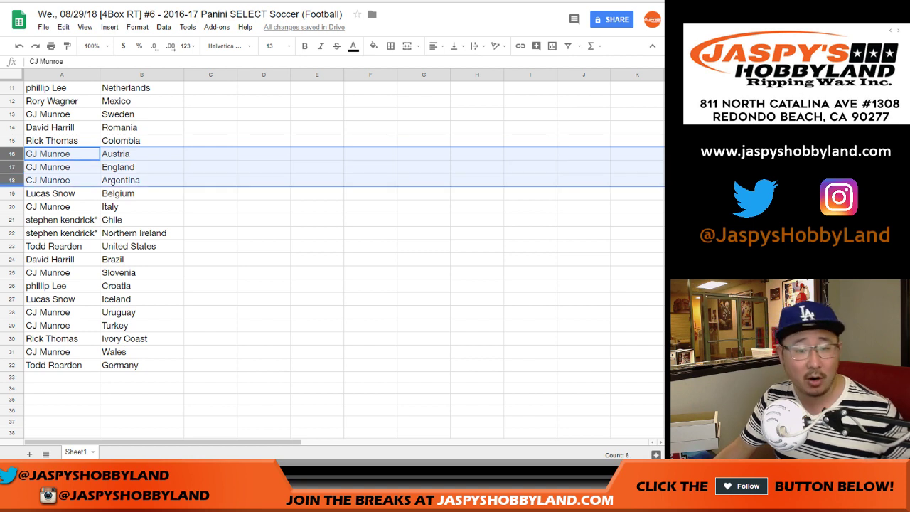
click(12, 194)
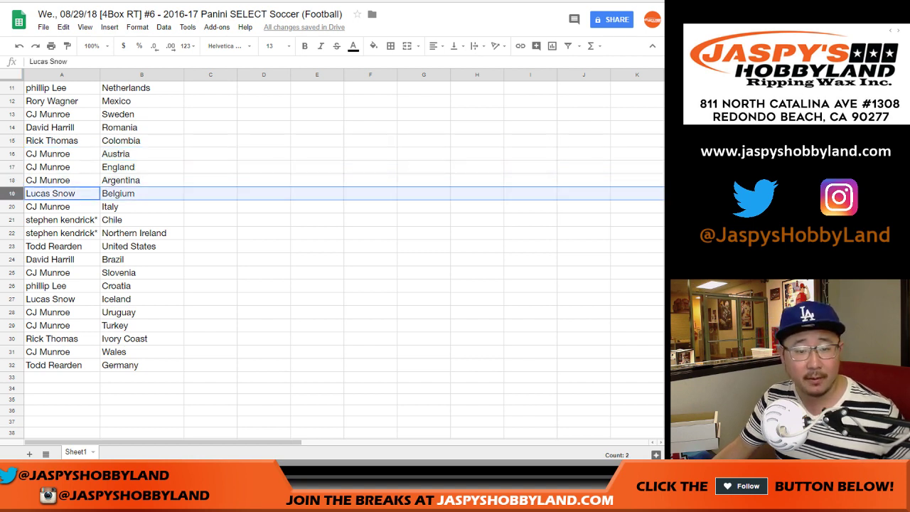
scroll(12, 193, down, 1)
click(11, 180)
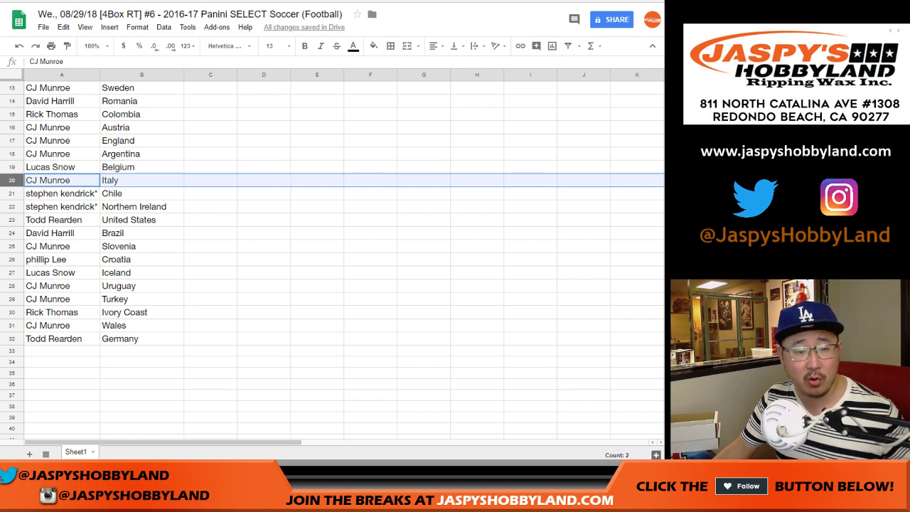
drag(12, 193, 11, 206)
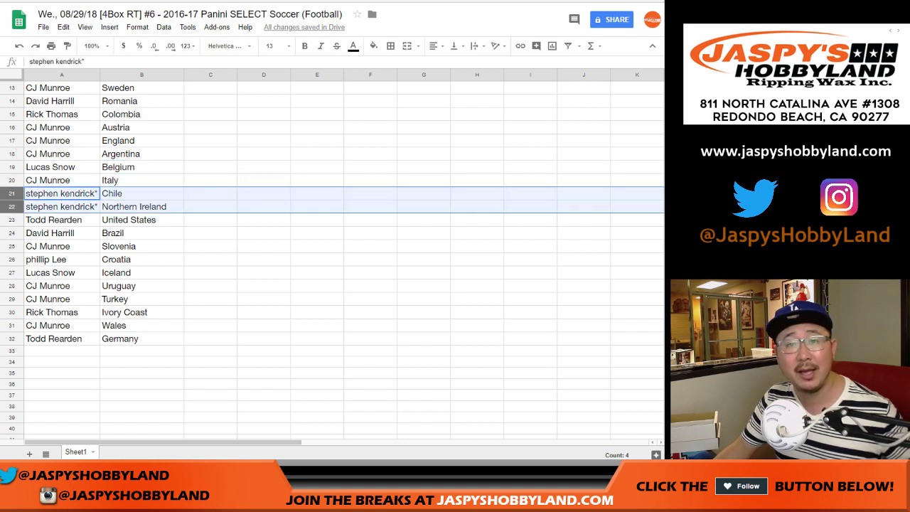
click(11, 220)
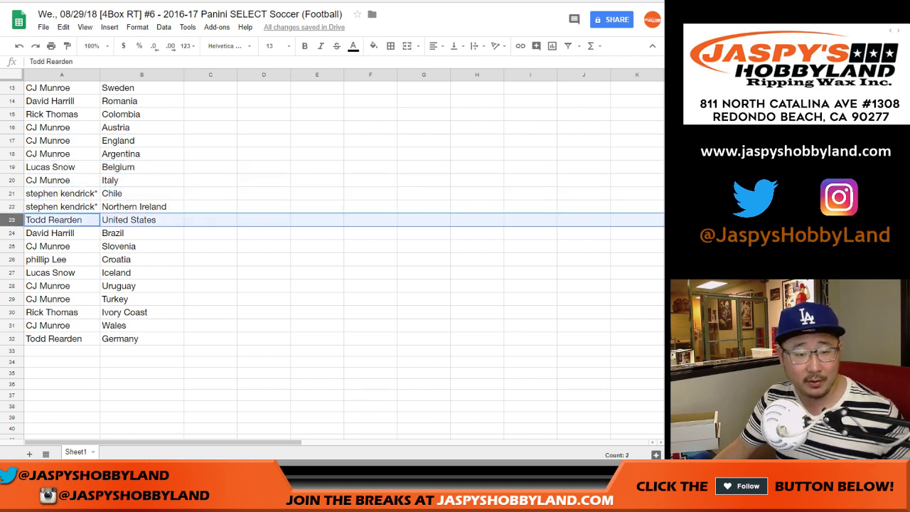
Review the name and country pairings in rows 24 to 32, highlighting consecutive rows of the same participant together
scroll(332, 256, down, 2)
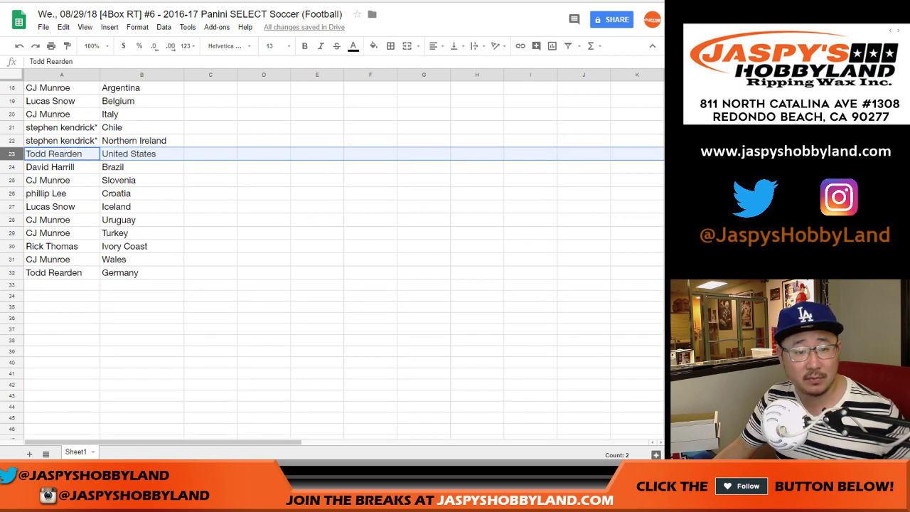
click(12, 167)
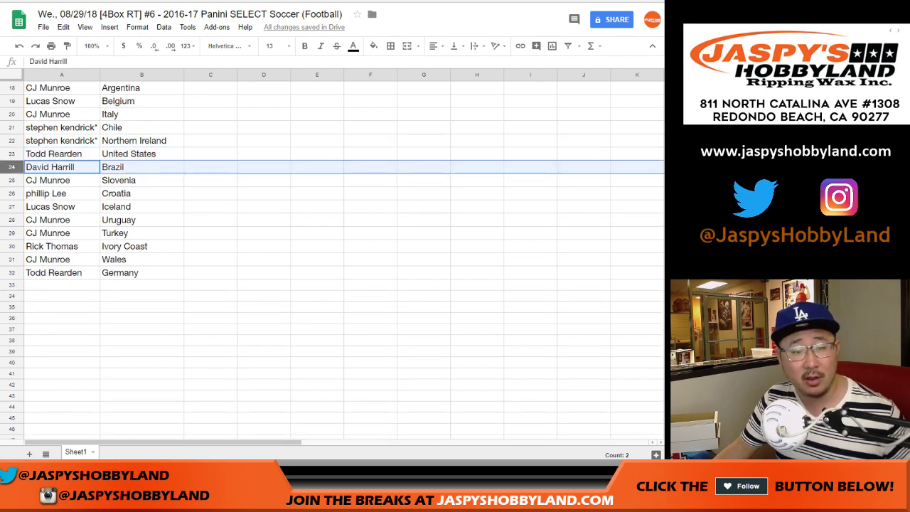
click(12, 181)
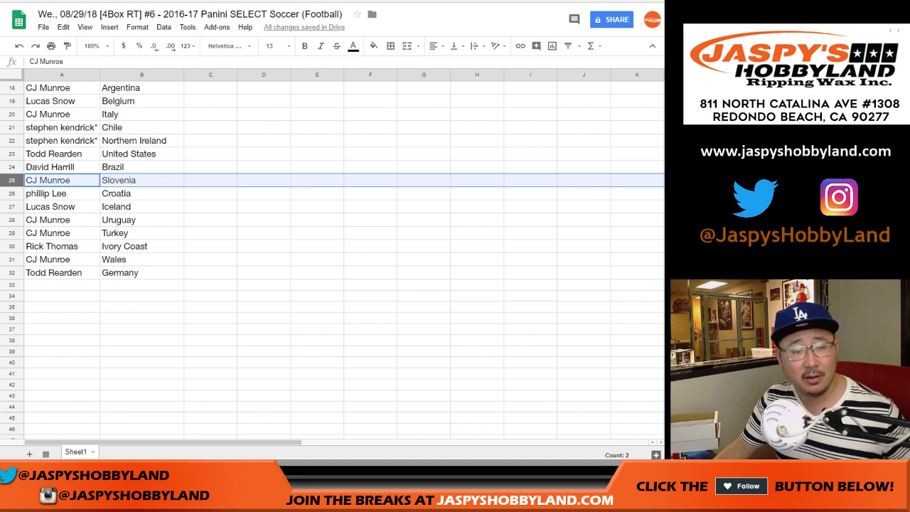
click(12, 194)
click(11, 207)
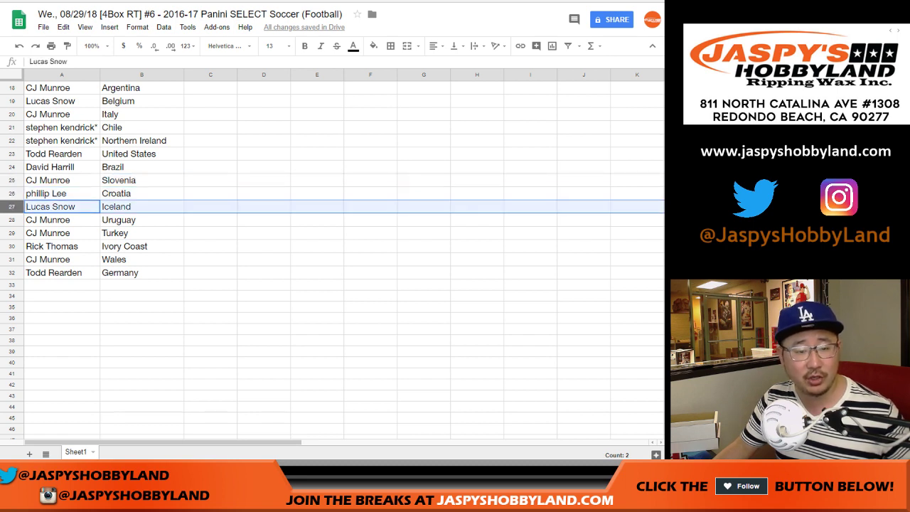
click(11, 219)
shift+click(12, 233)
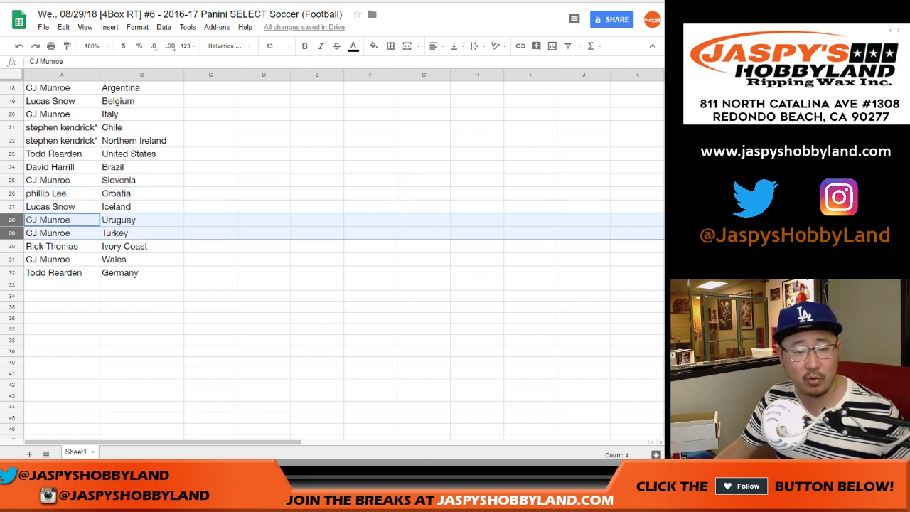
click(11, 246)
scroll(332, 256, down, 1)
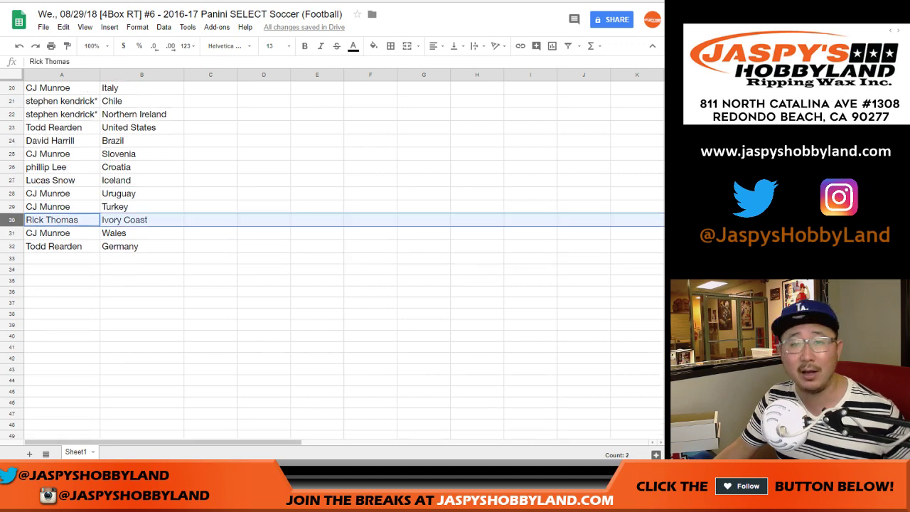
drag(12, 240, 12, 241)
click(11, 233)
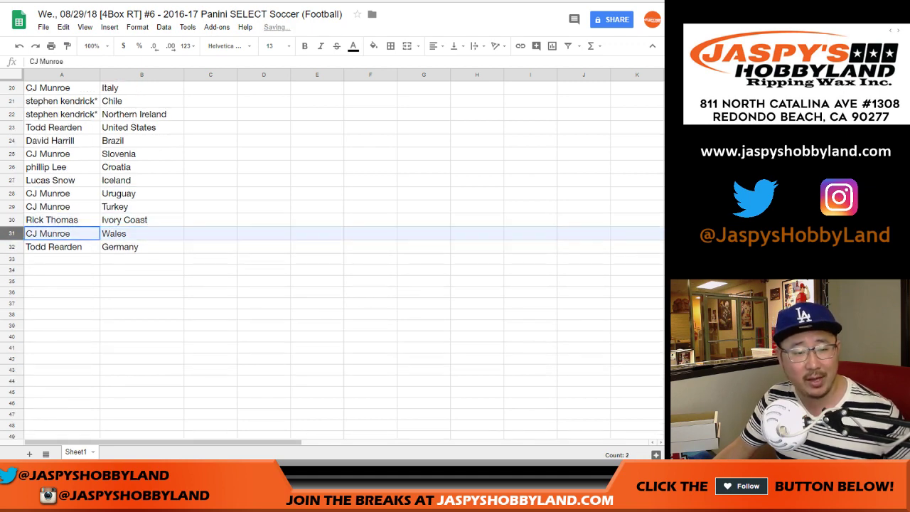
click(12, 246)
Sort the whole sheet by the country names in column B from A to Z
scroll(332, 256, up, 6)
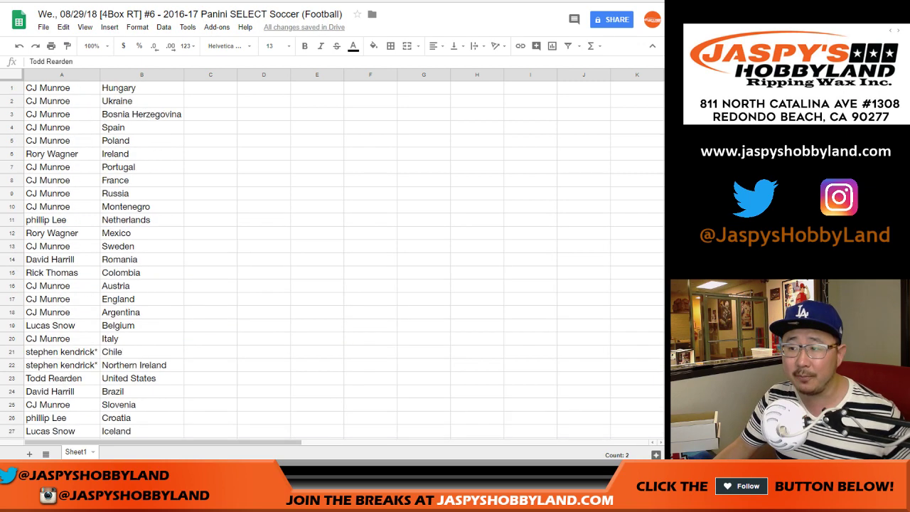
click(141, 74)
click(163, 27)
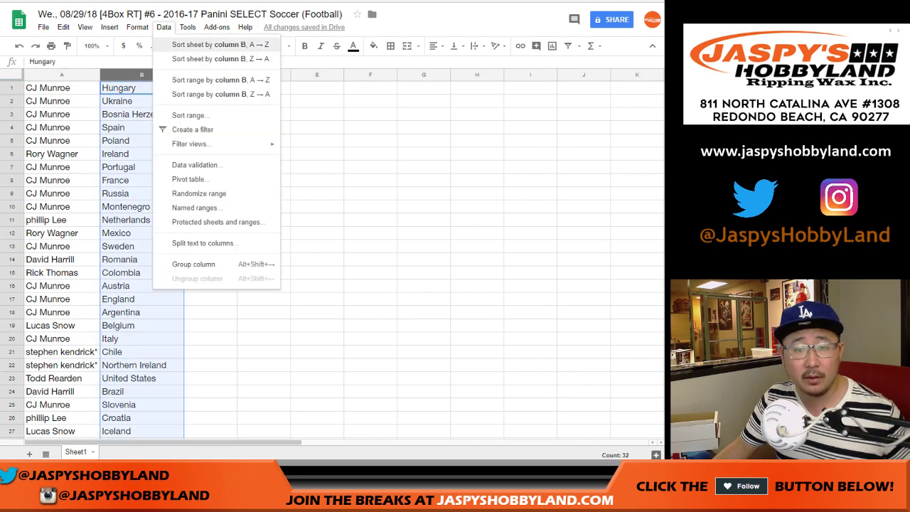
click(221, 44)
Apply borders to all cells in A1:B32 and center their contents horizontally
click(62, 88)
scroll(62, 214, down, 3)
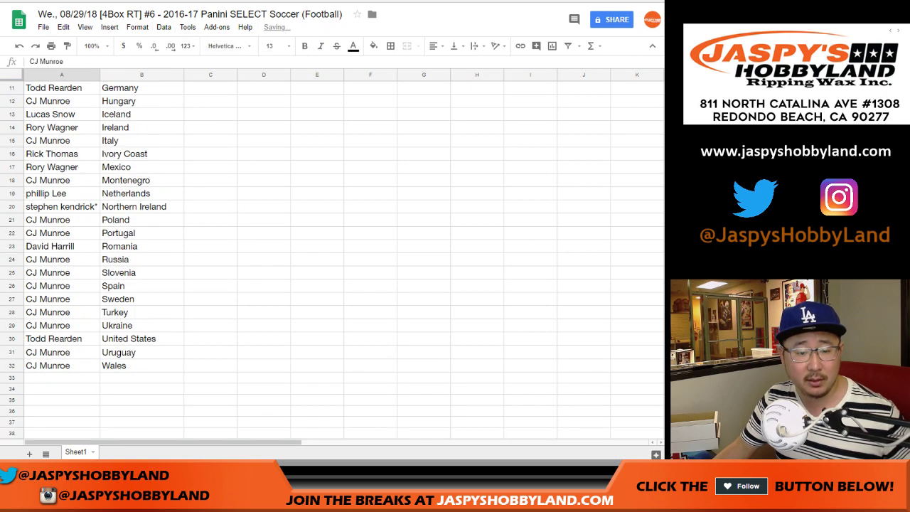
shift+click(142, 365)
scroll(141, 366, up, 3)
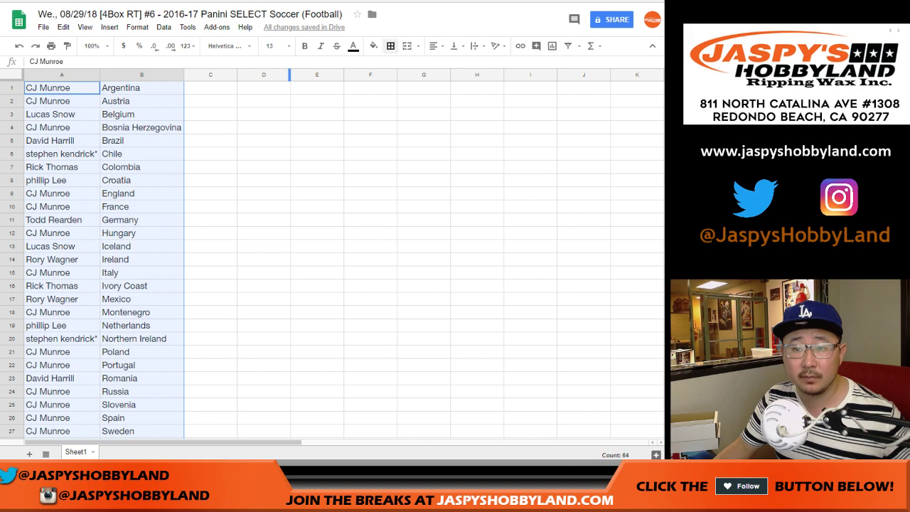
click(390, 45)
click(395, 68)
click(435, 46)
click(450, 65)
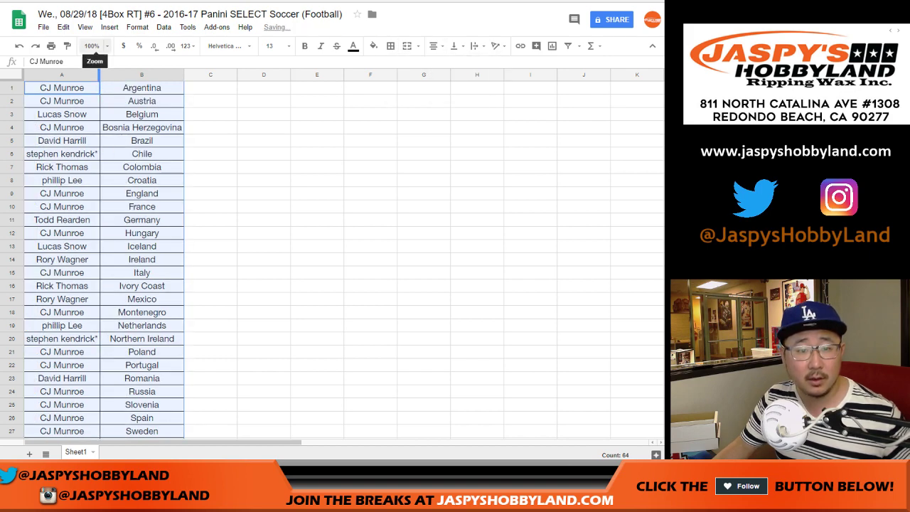
Set the sheet's zoom to 82% and deselect the table by selecting the empty cell C1
click(92, 46)
text(82)
key(Return)
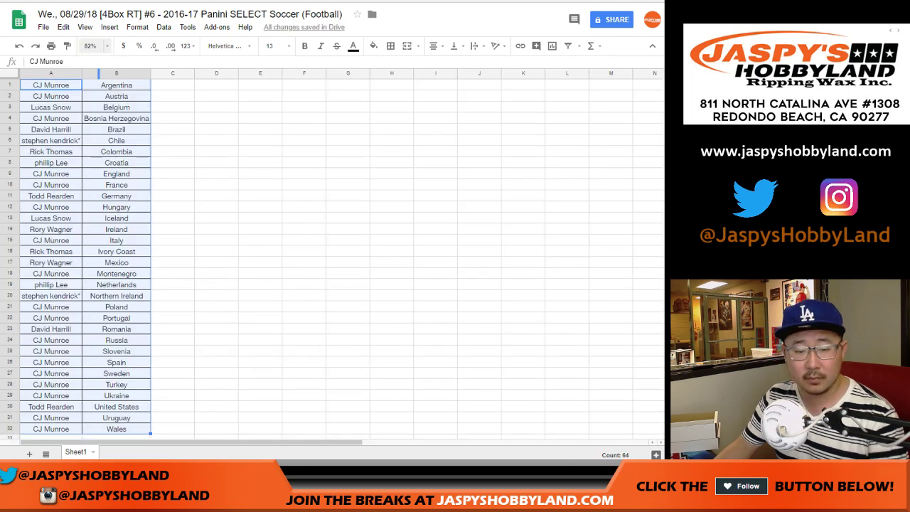
scroll(331, 256, down, 3)
scroll(332, 255, up, 3)
click(172, 84)
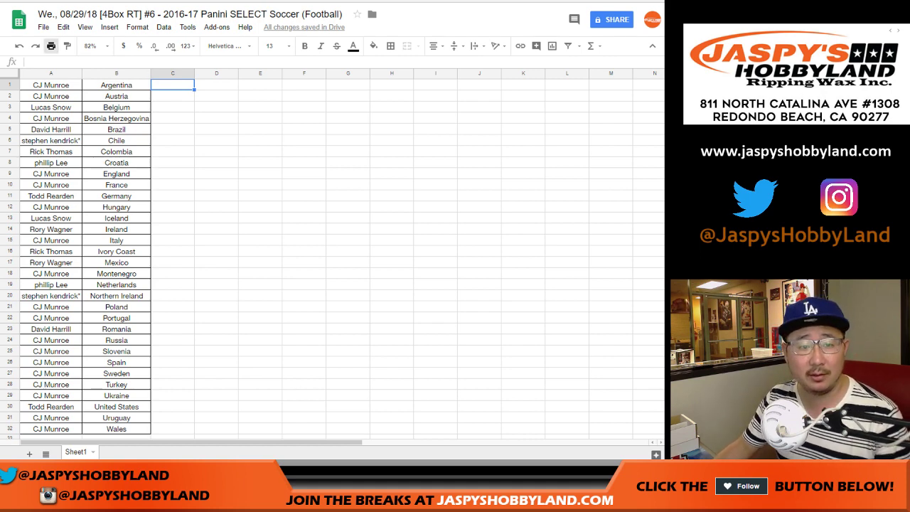
Print one copy of all pages of the pairings sheet on the Samsung M2020 Series printer
click(51, 46)
click(639, 20)
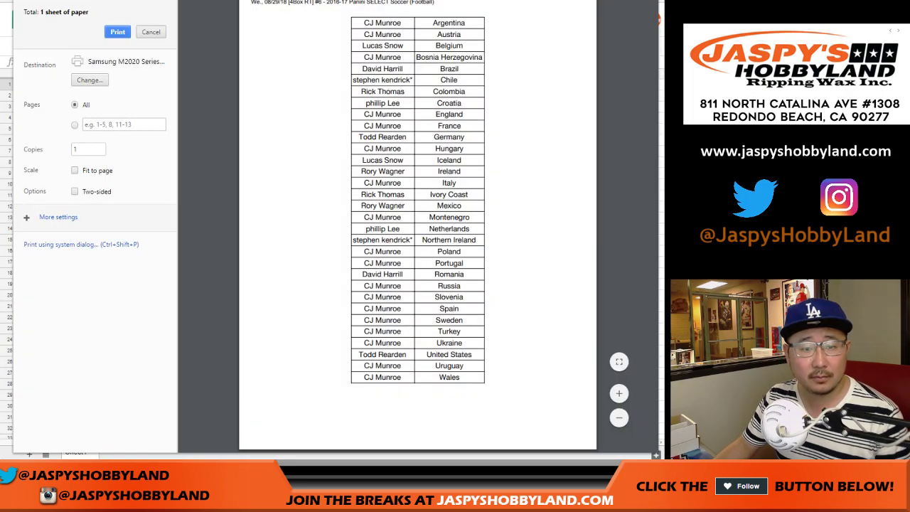
click(116, 31)
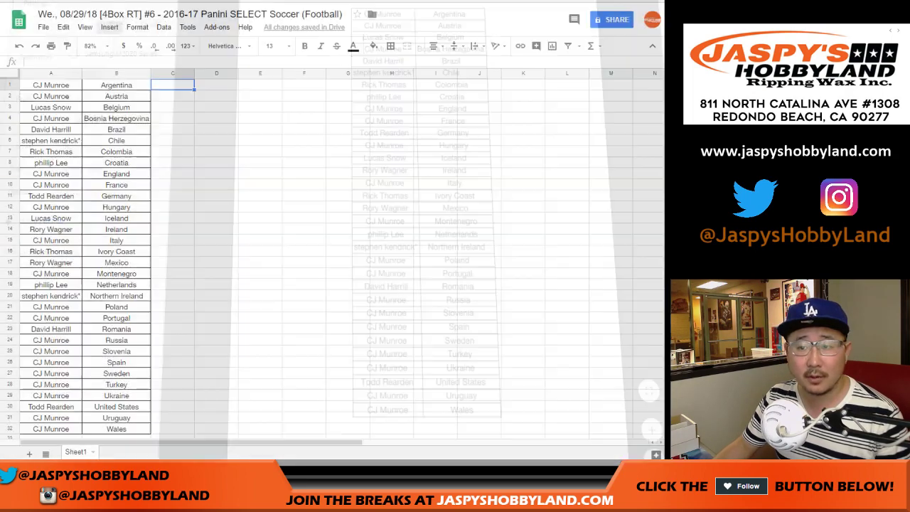